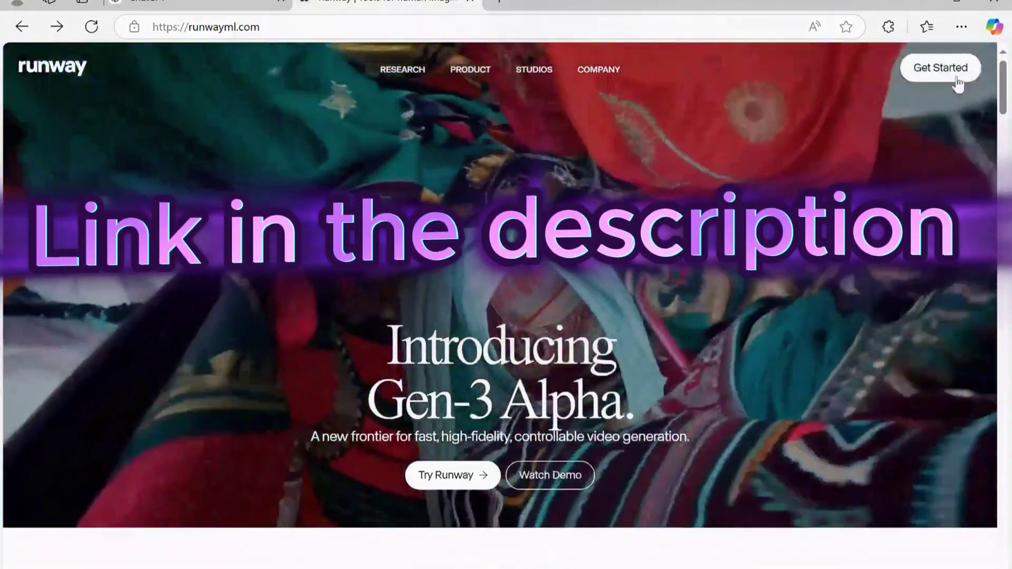
Sign in to Runway and start a new untitled Gen-3 Alpha Turbo generation session.
click(941, 72)
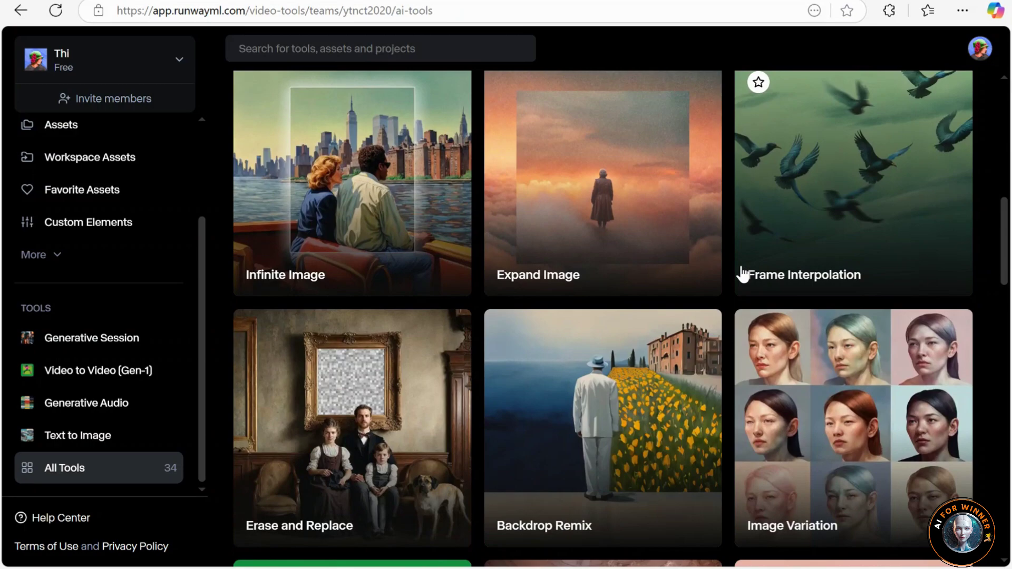
scroll(741, 274, down, 5)
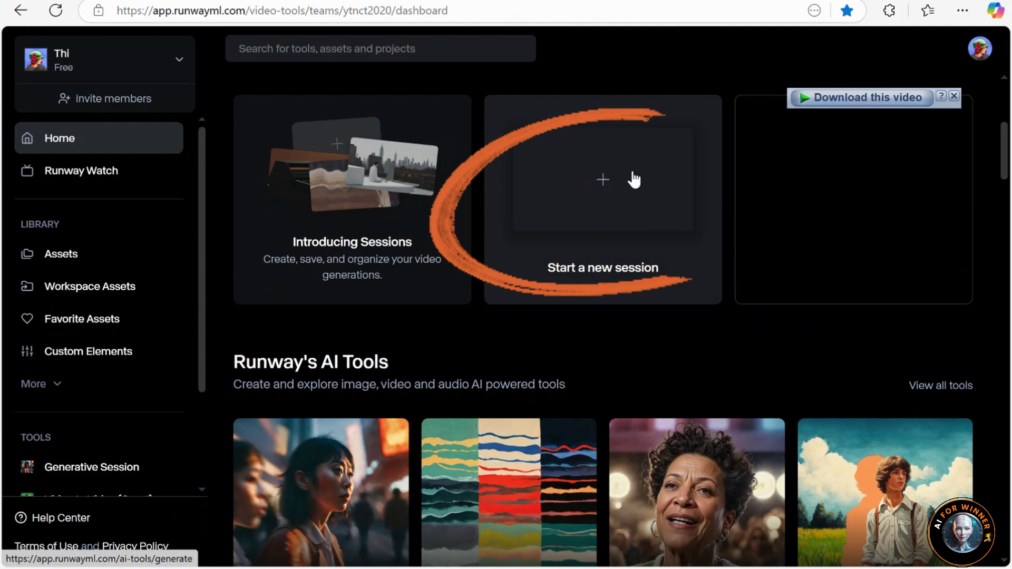
click(604, 186)
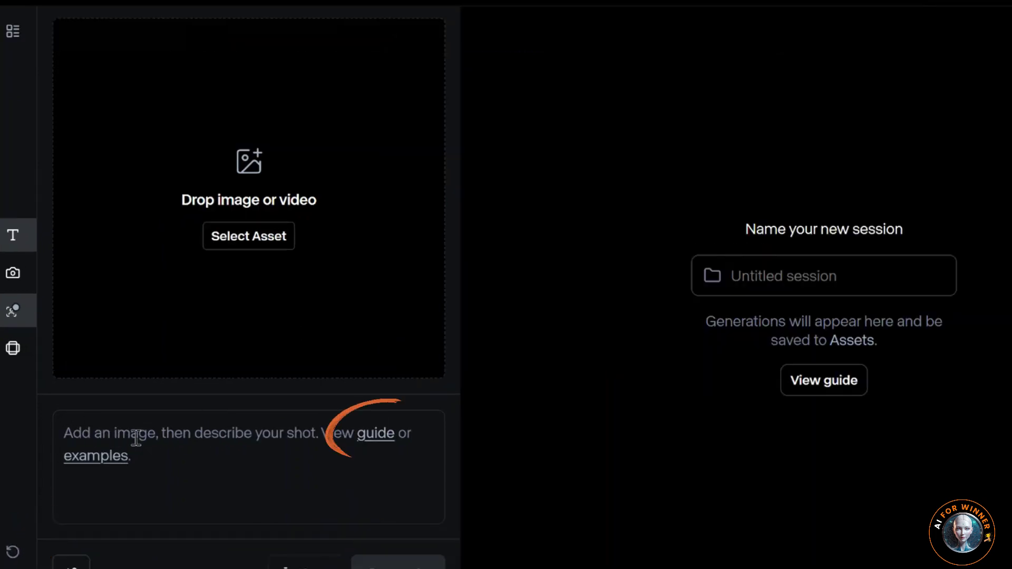
Open the Gen-3 Alpha Prompting Guide and read the Text-only Prompting structure.
click(375, 434)
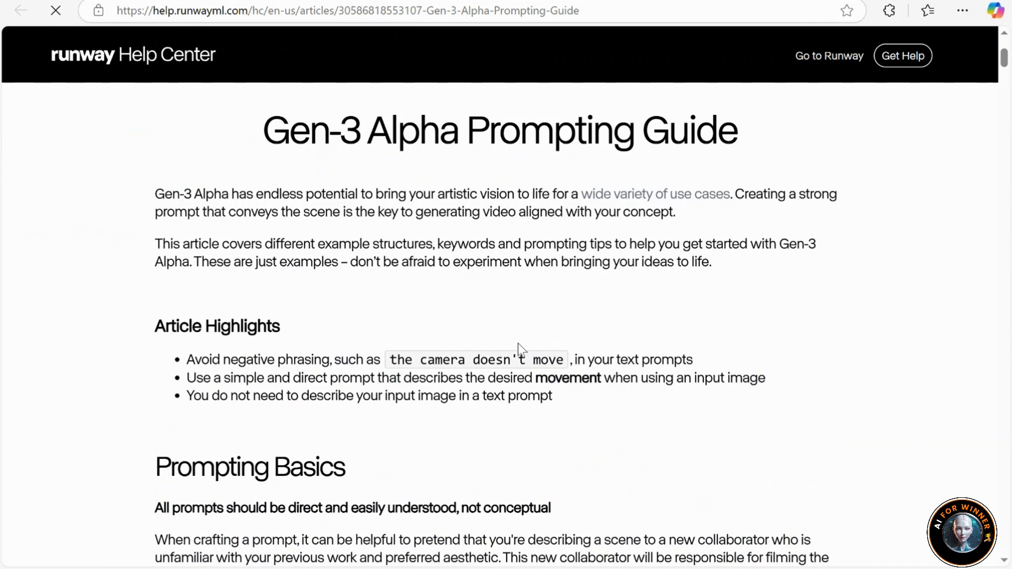
scroll(519, 348, down, 10)
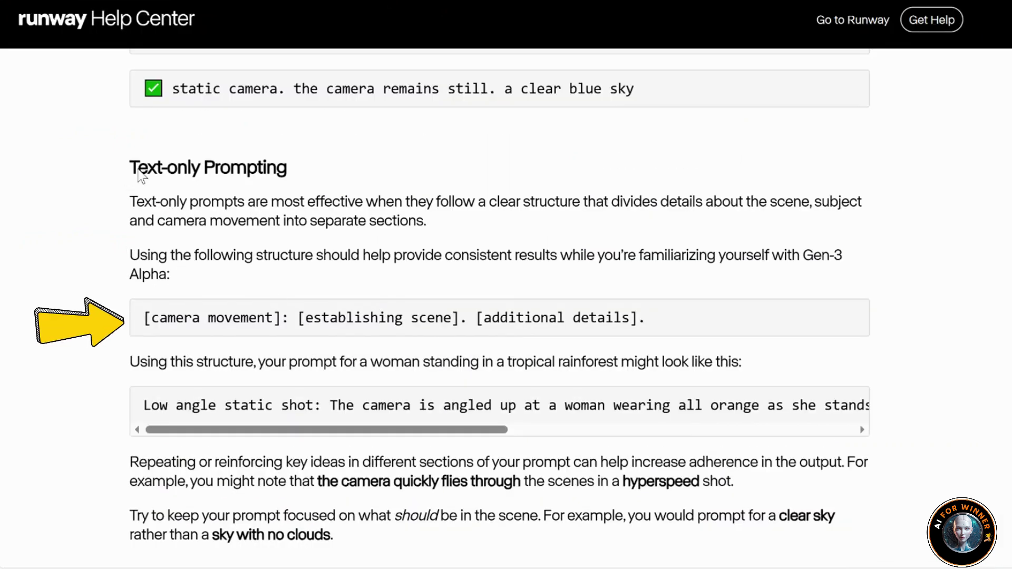
drag(153, 200, 333, 196)
click(151, 317)
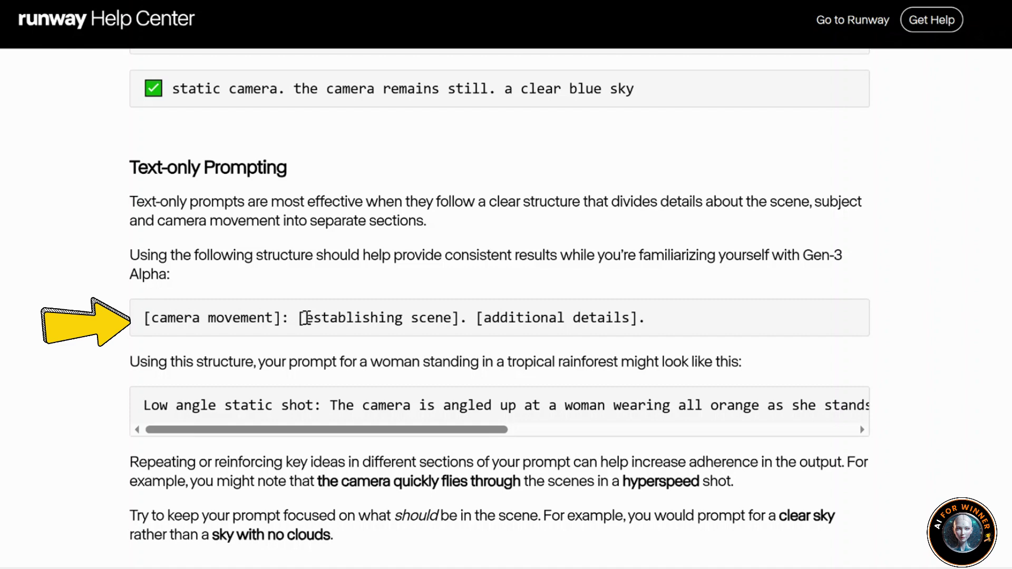
scroll(306, 319, down, 3)
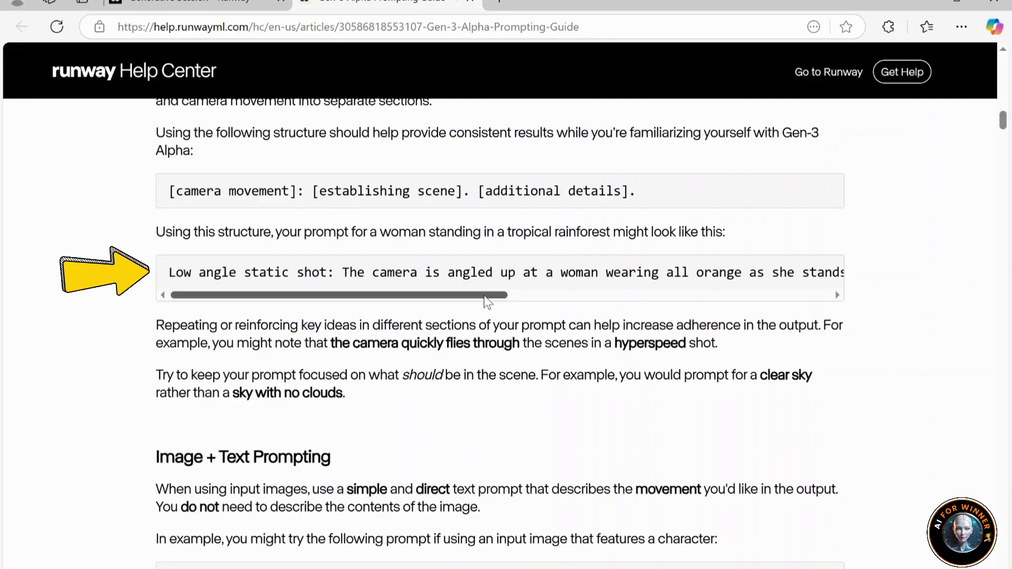
drag(484, 295, 729, 299)
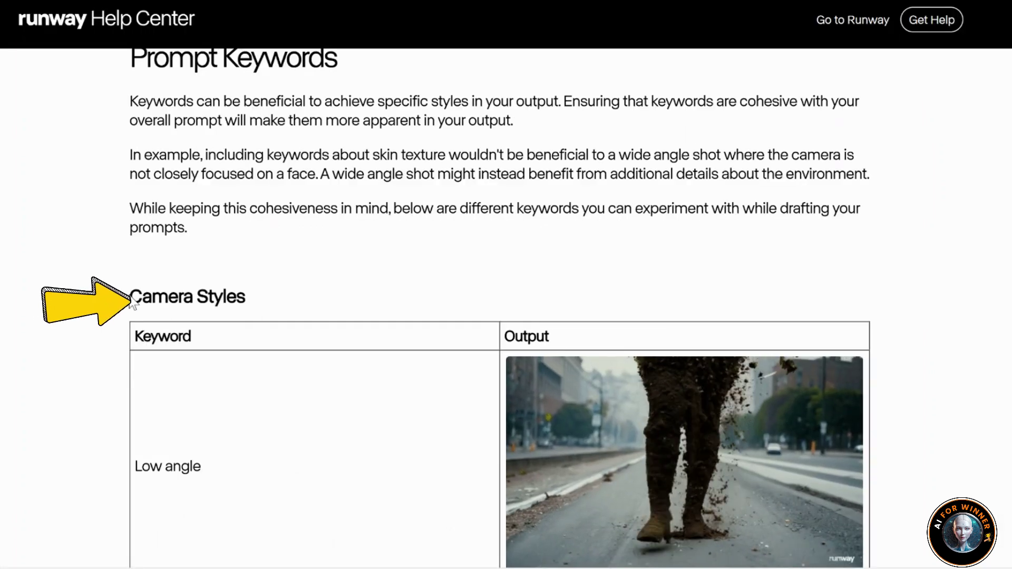
drag(130, 298, 238, 298)
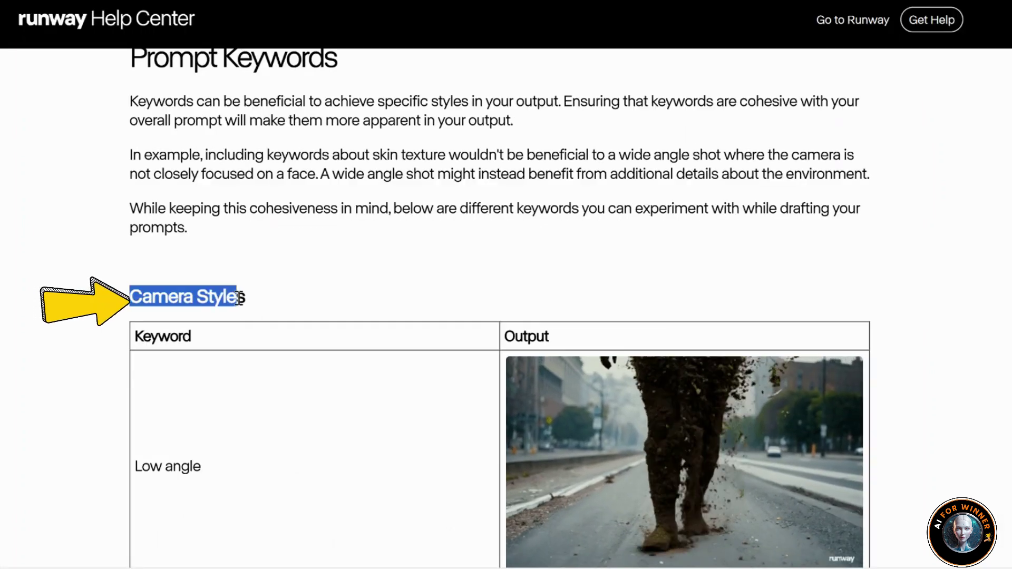
Scroll through the guide's Camera Styles keyword examples.
scroll(312, 318, down, 5)
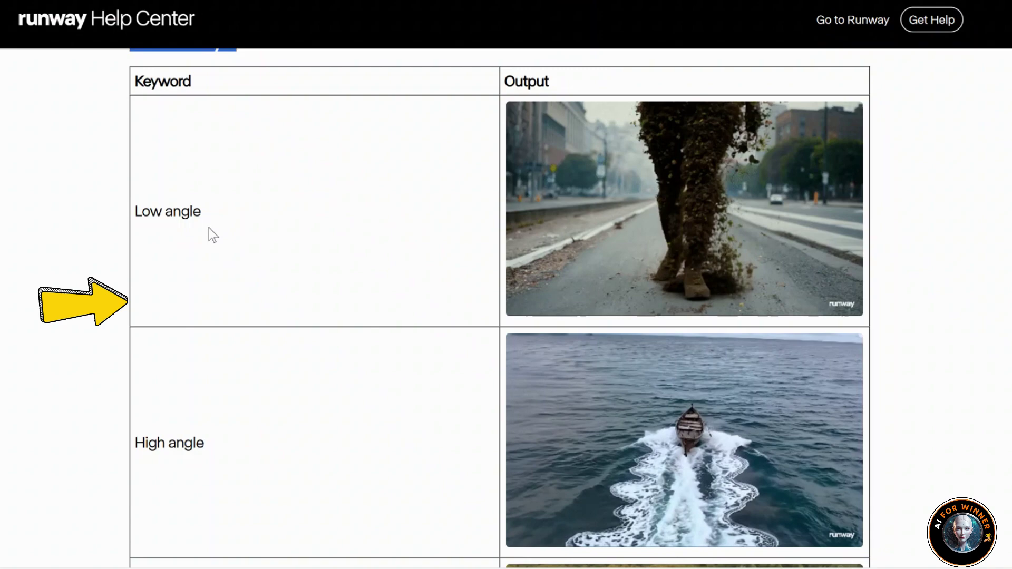
scroll(226, 441, down, 2)
scroll(211, 411, down, 4)
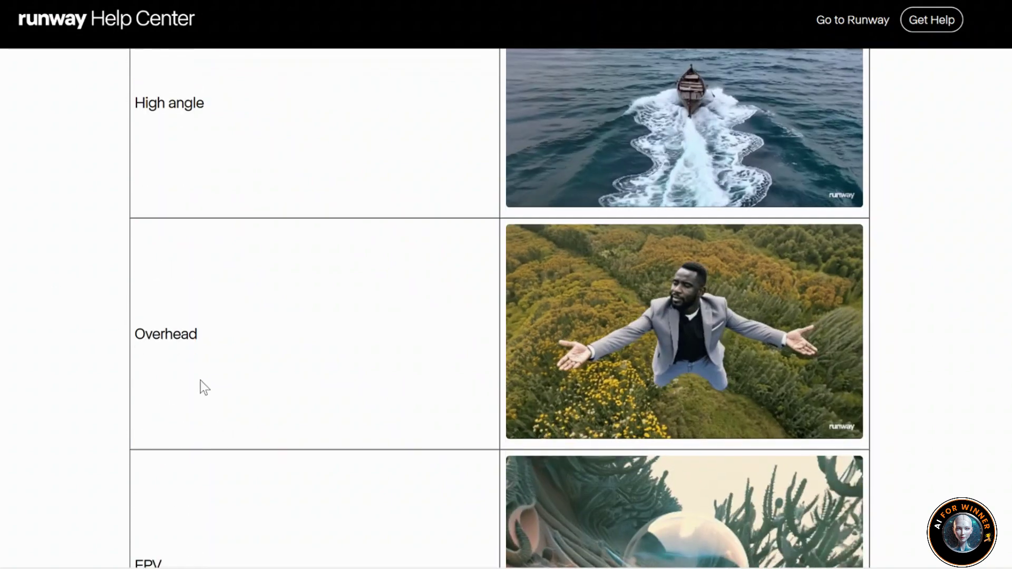
scroll(206, 345, down, 5)
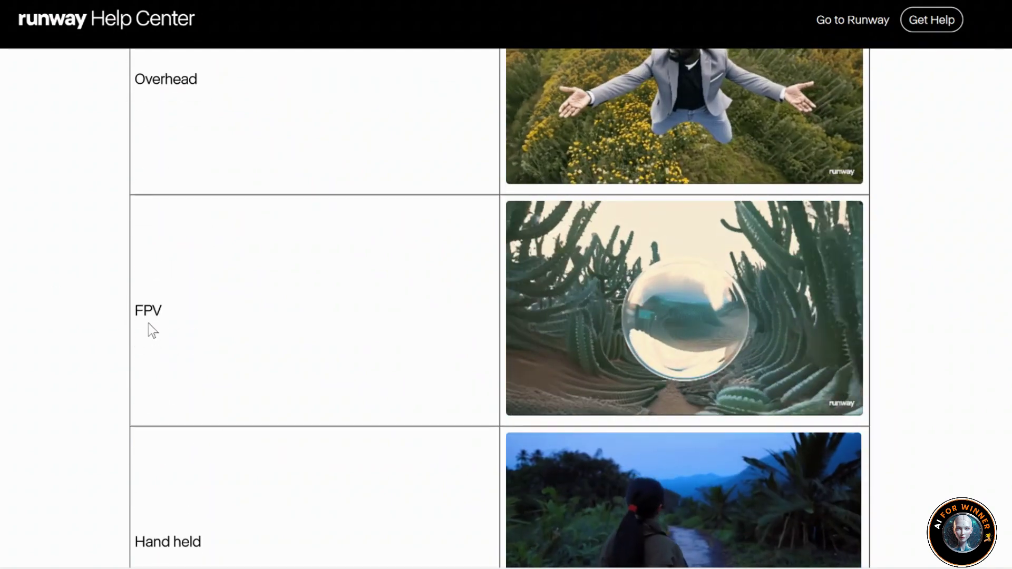
scroll(158, 339, down, 5)
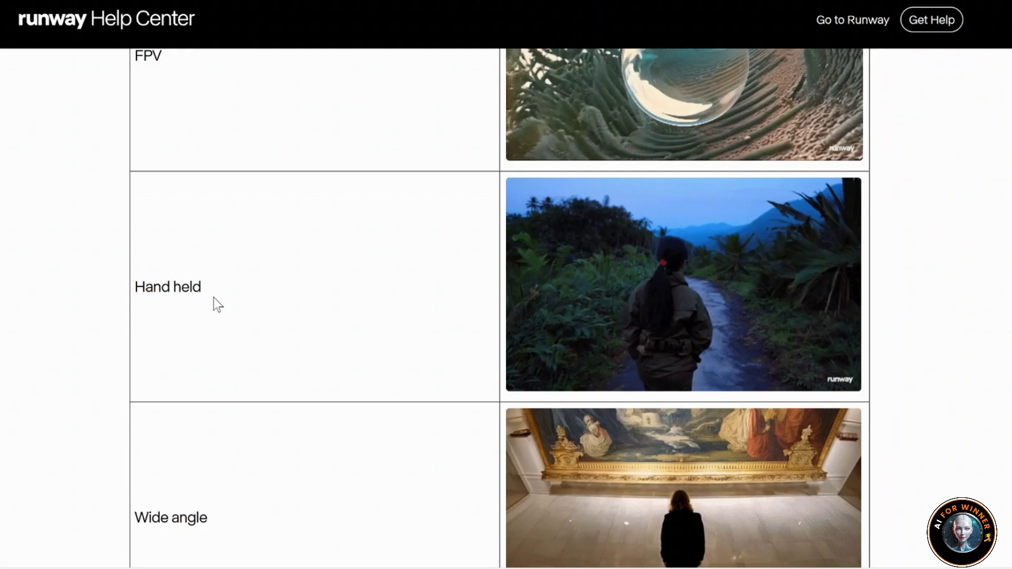
scroll(158, 332, down, 5)
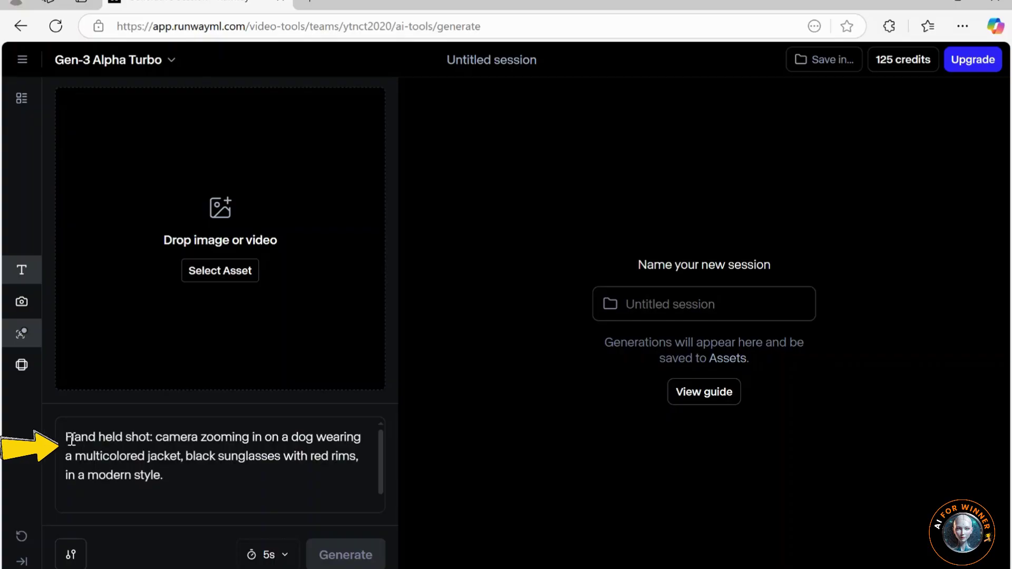
Enter the hand-held-shot dog prompt, check aspect ratio and duration, and generate the video.
drag(67, 438, 120, 437)
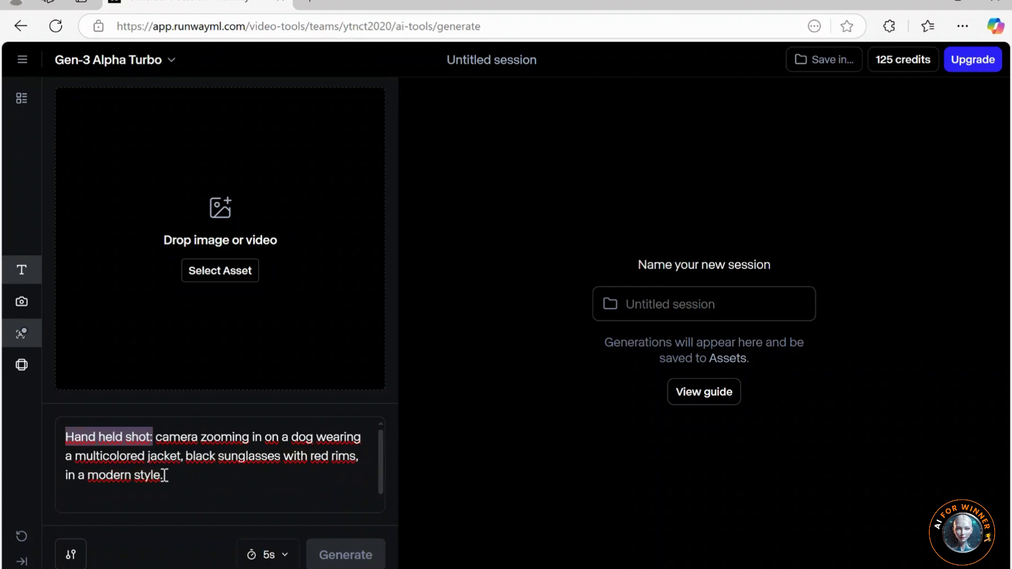
click(71, 554)
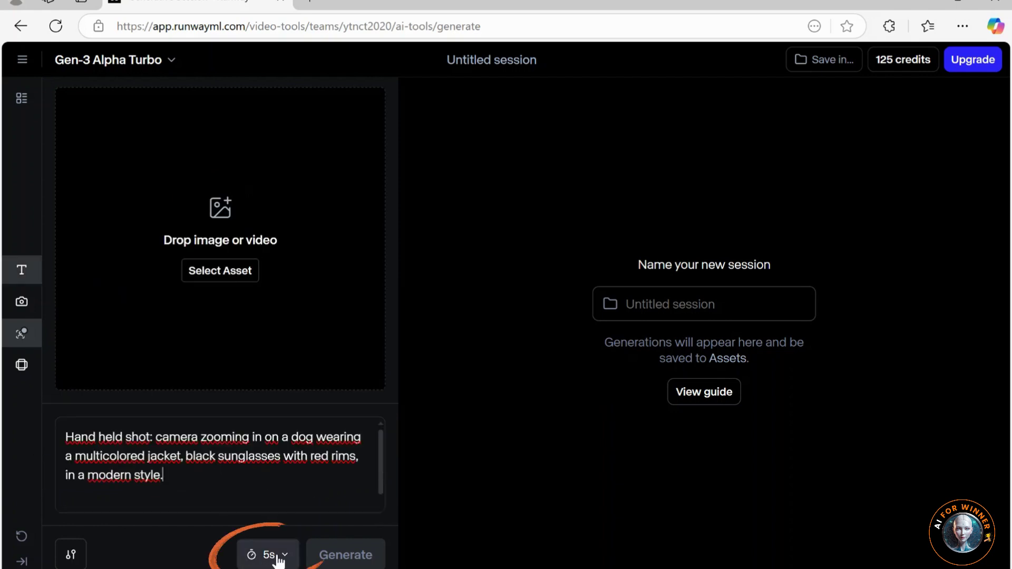
click(277, 560)
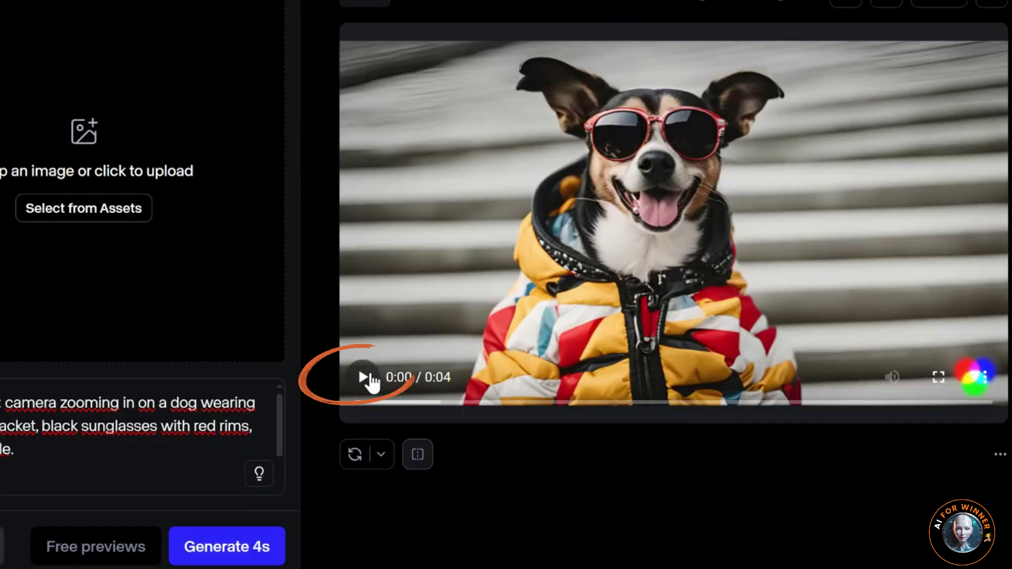
Play the generated clip of the dog in red-rimmed sunglasses and a colourful jacket.
click(363, 377)
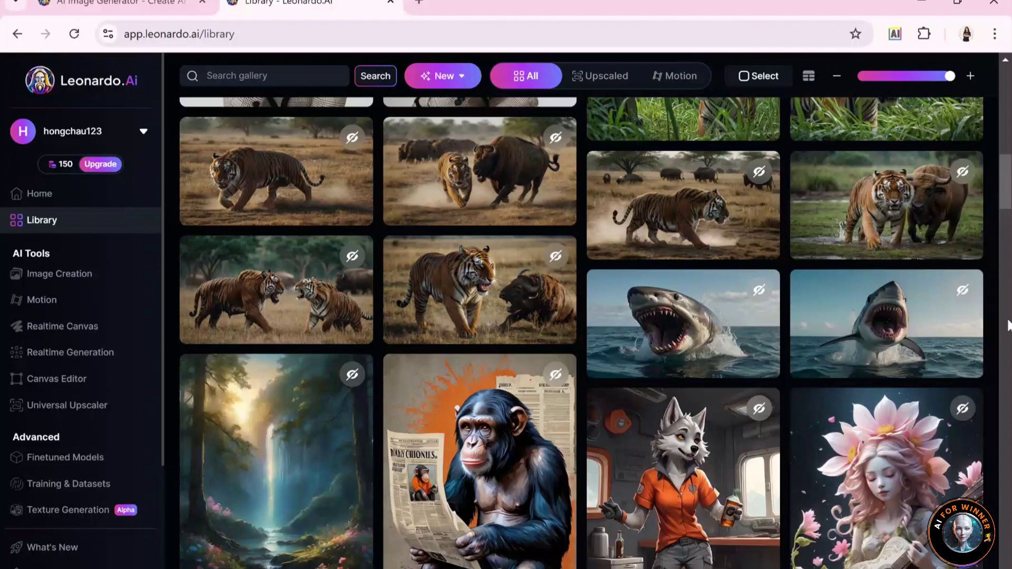
Download the yellow chained dragon image from the Leonardo library and browse Runway assets for it.
scroll(1008, 324, down, 3)
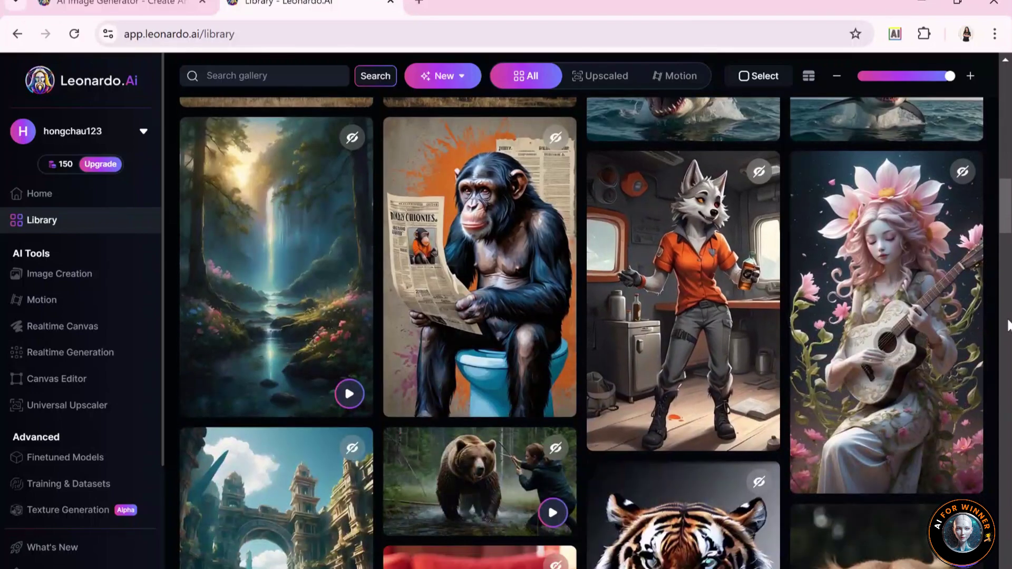
scroll(1008, 324, down, 4)
scroll(1008, 324, down, 5)
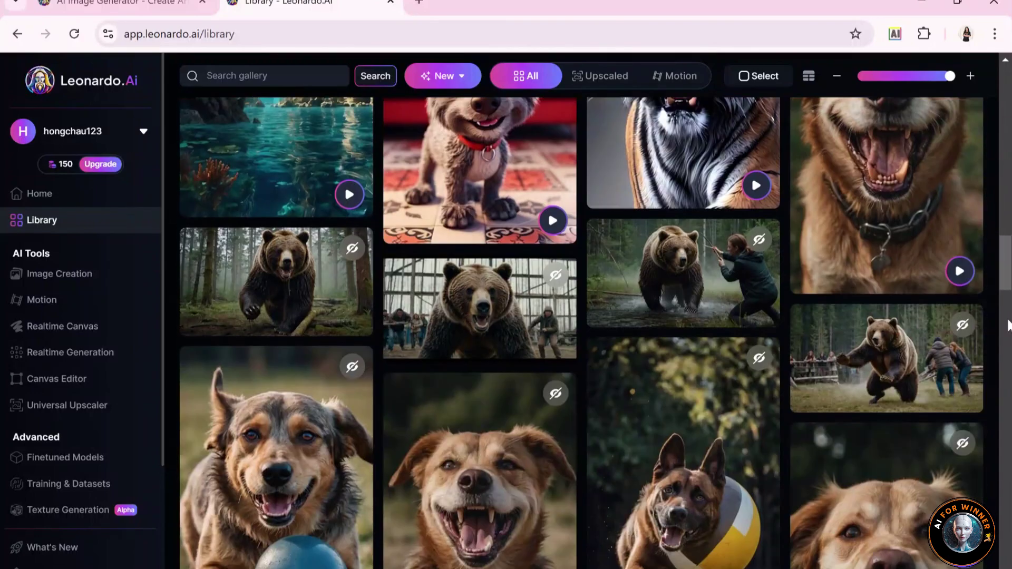
scroll(1008, 324, down, 2)
scroll(1008, 325, down, 4)
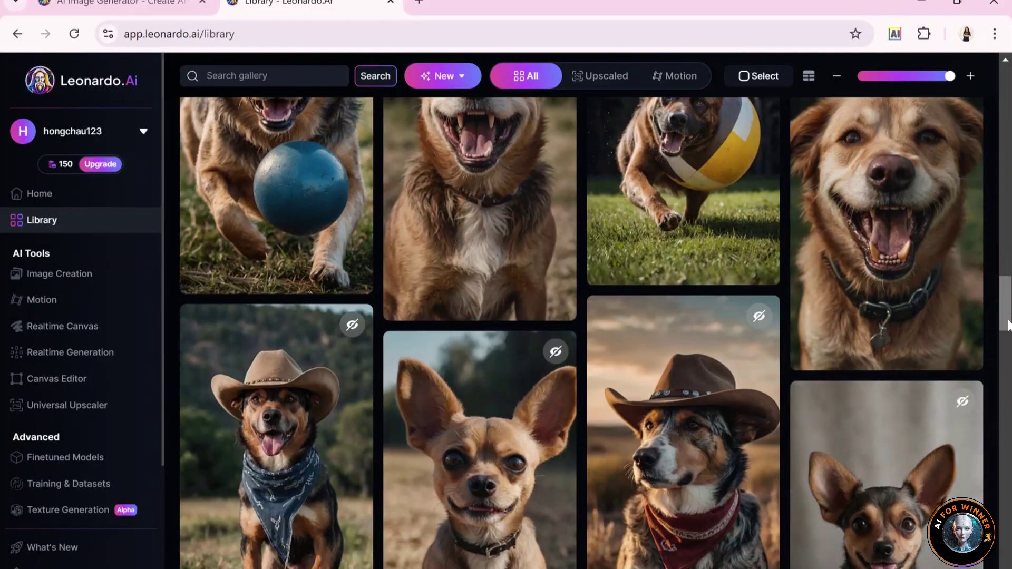
scroll(1008, 325, down, 7)
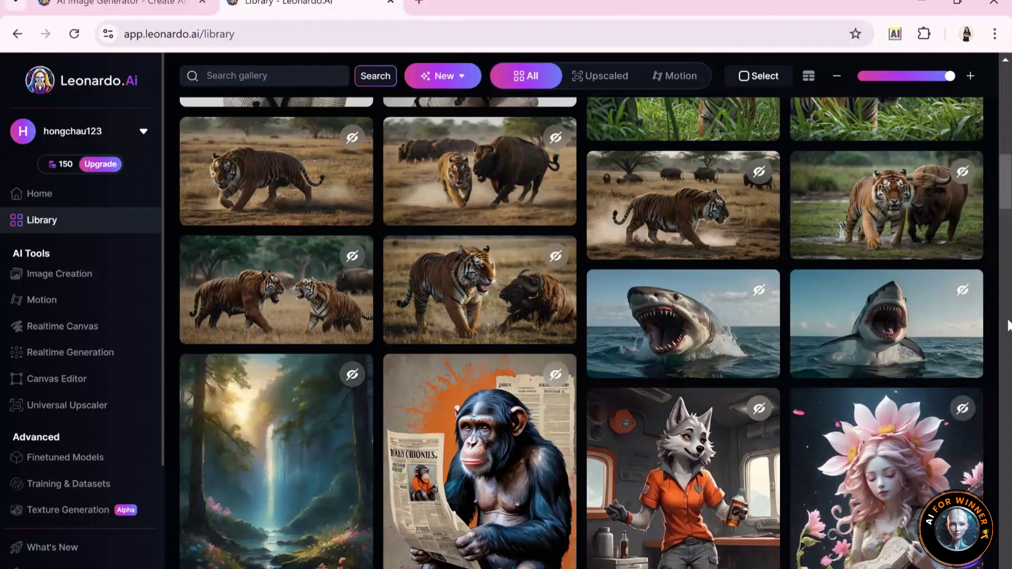
scroll(1008, 324, down, 8)
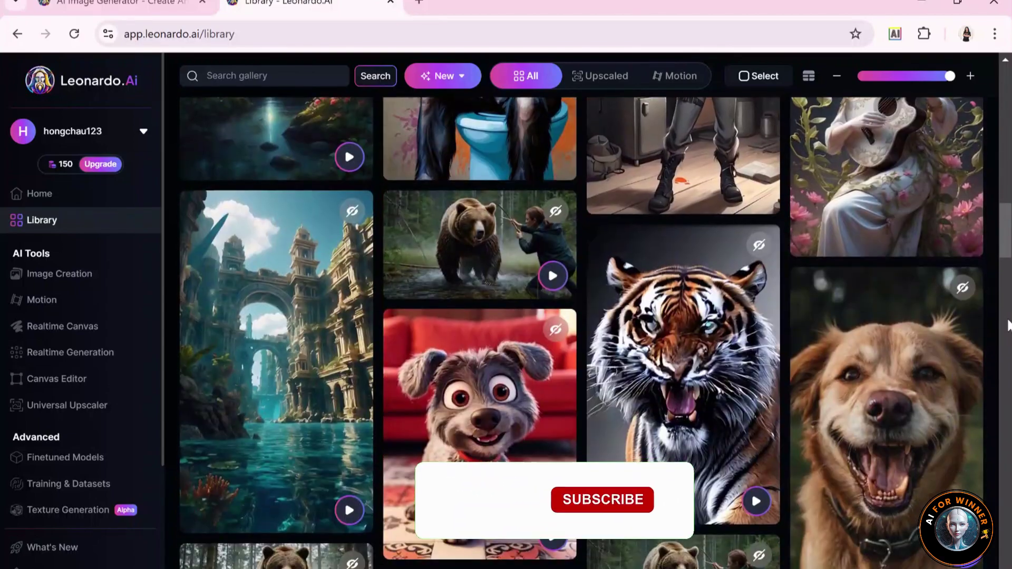
scroll(1008, 324, down, 5)
scroll(1008, 324, down, 7)
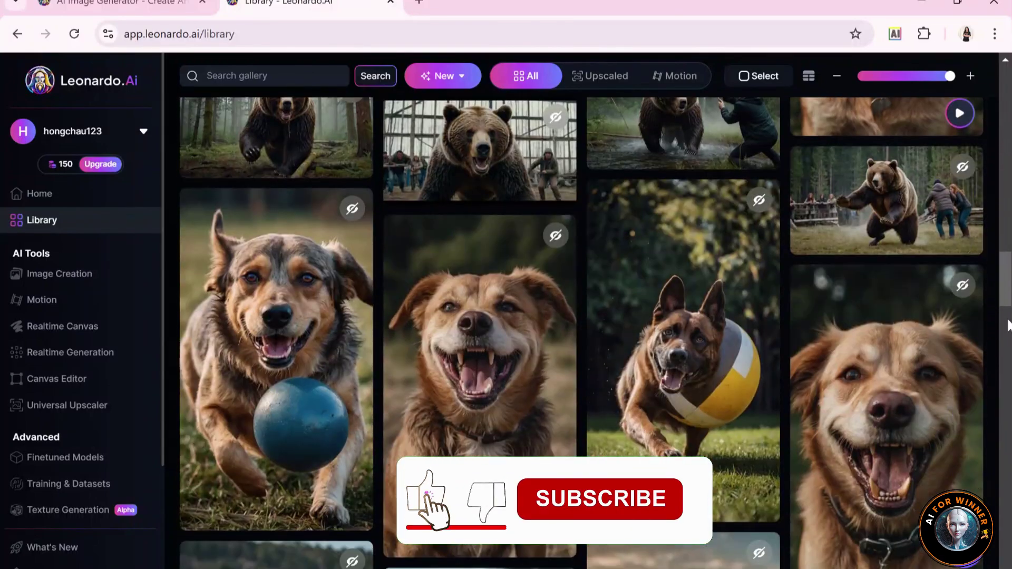
scroll(1008, 324, down, 10)
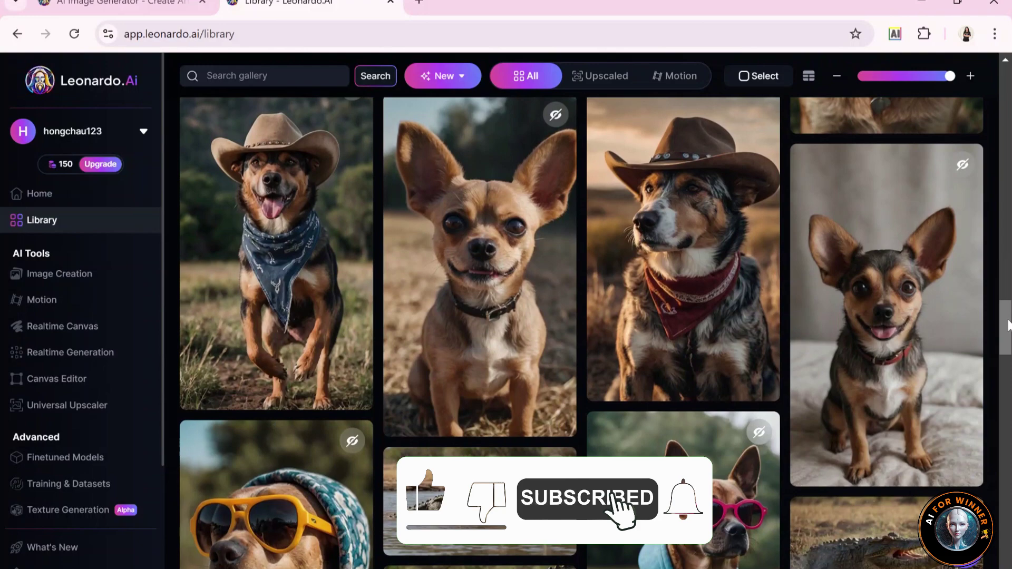
scroll(1007, 325, down, 2)
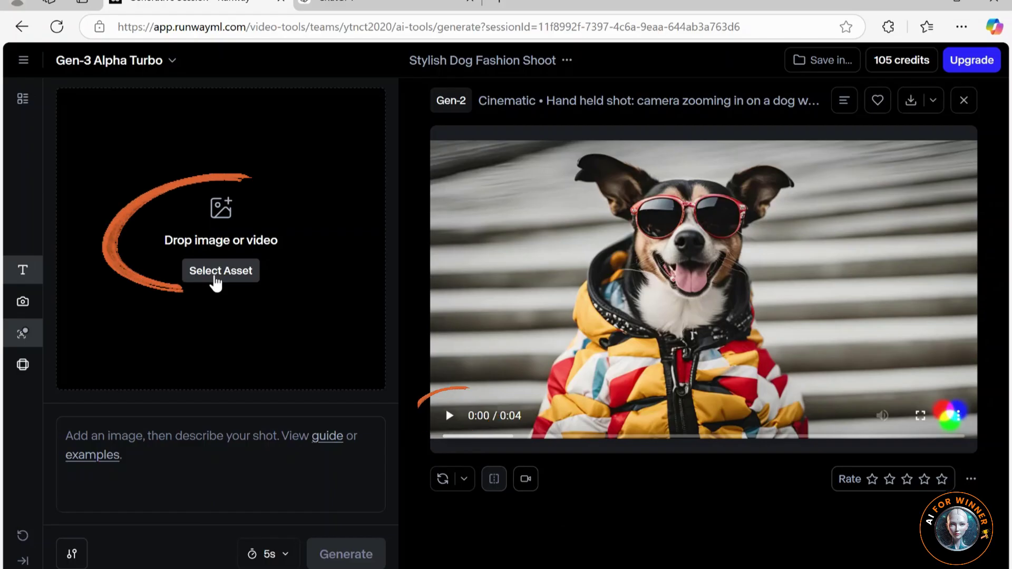
click(214, 277)
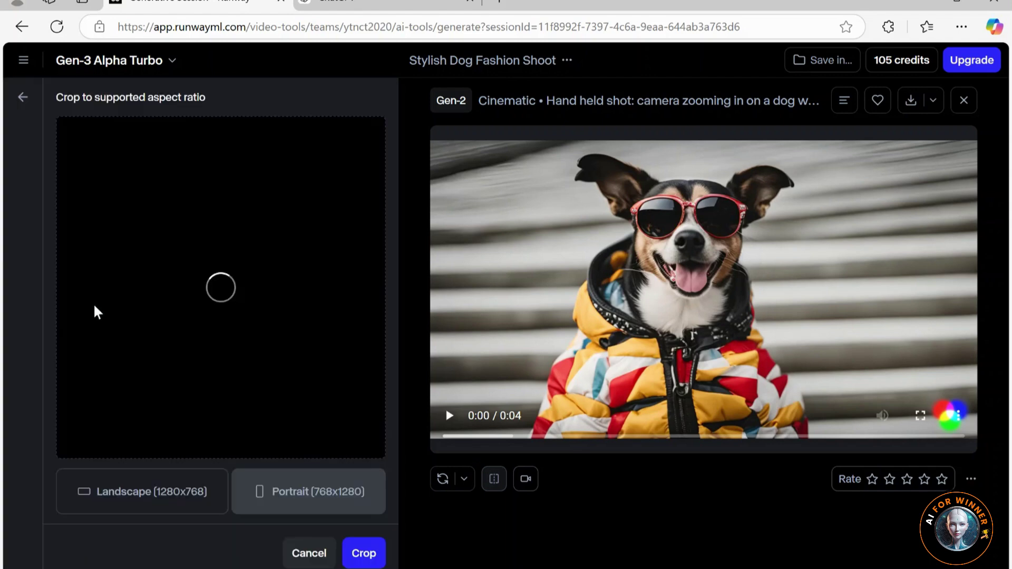
Crop the dragon image to Landscape 1280x768 as the first frame.
click(155, 499)
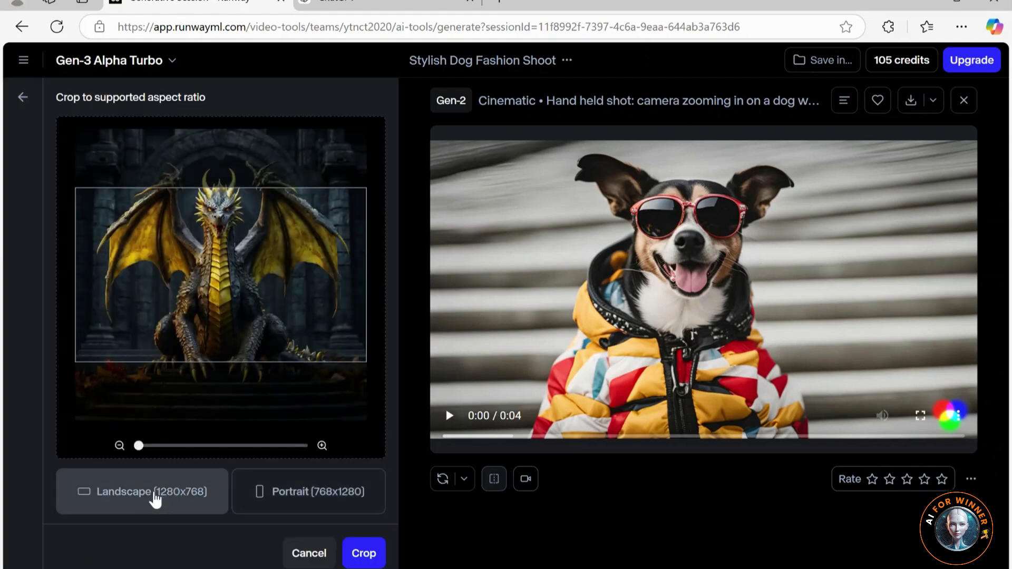
click(309, 492)
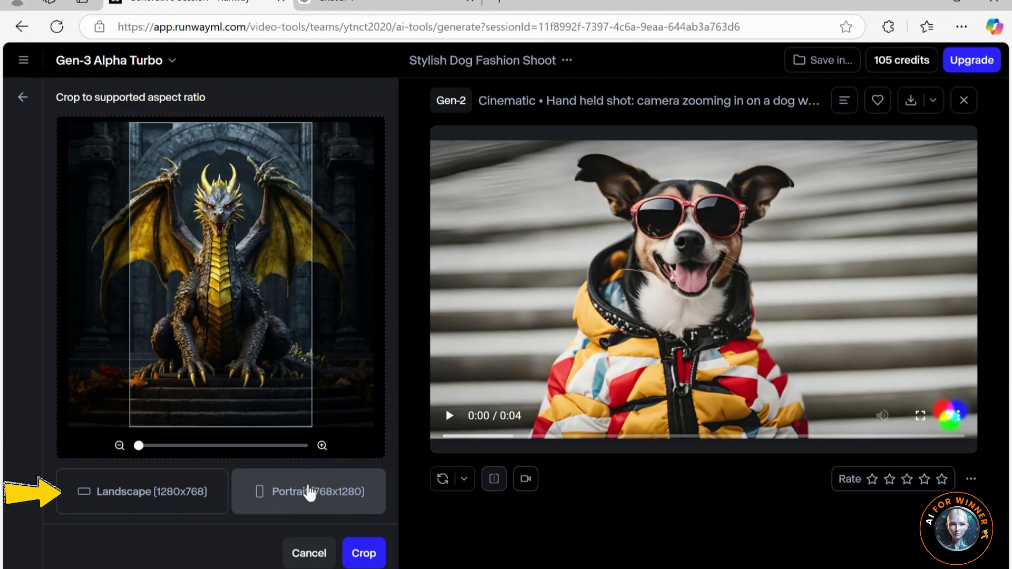
click(142, 491)
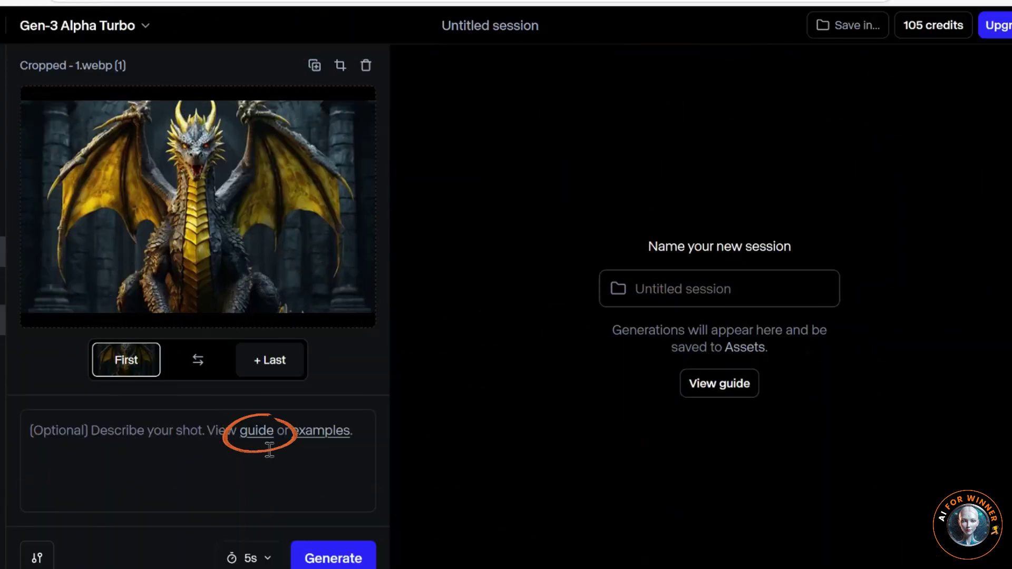
Review the Image + Text Prompting guidance and name the session 'Dragon Battle Zoom-In'.
drag(128, 198, 358, 202)
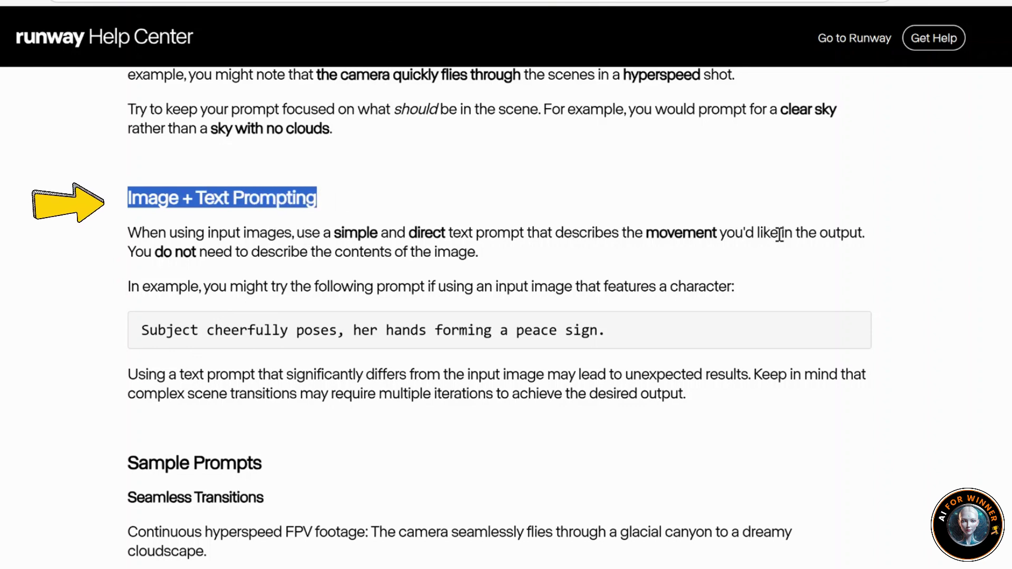
click(186, 285)
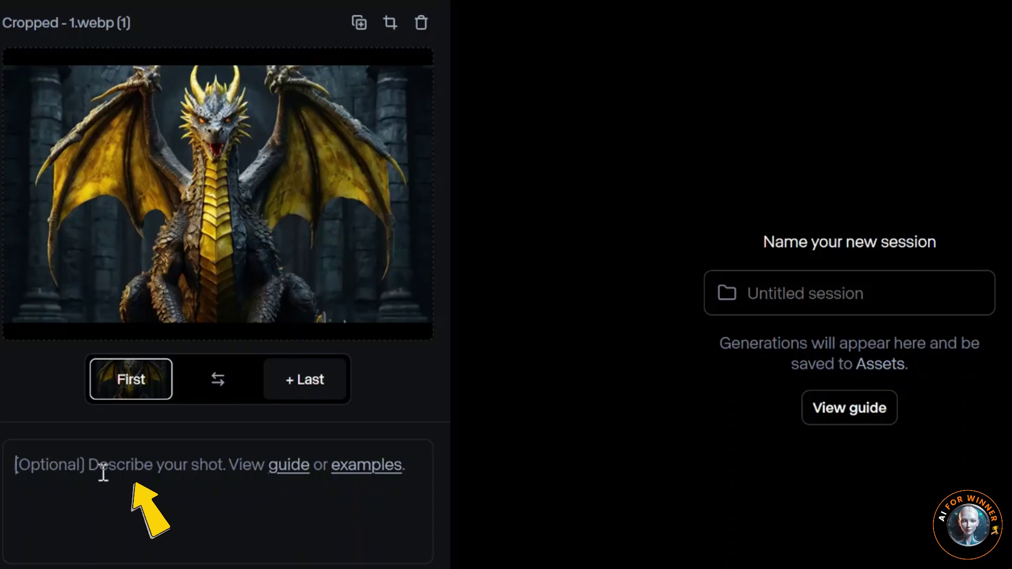
text([camera movement] + [subject behavior])
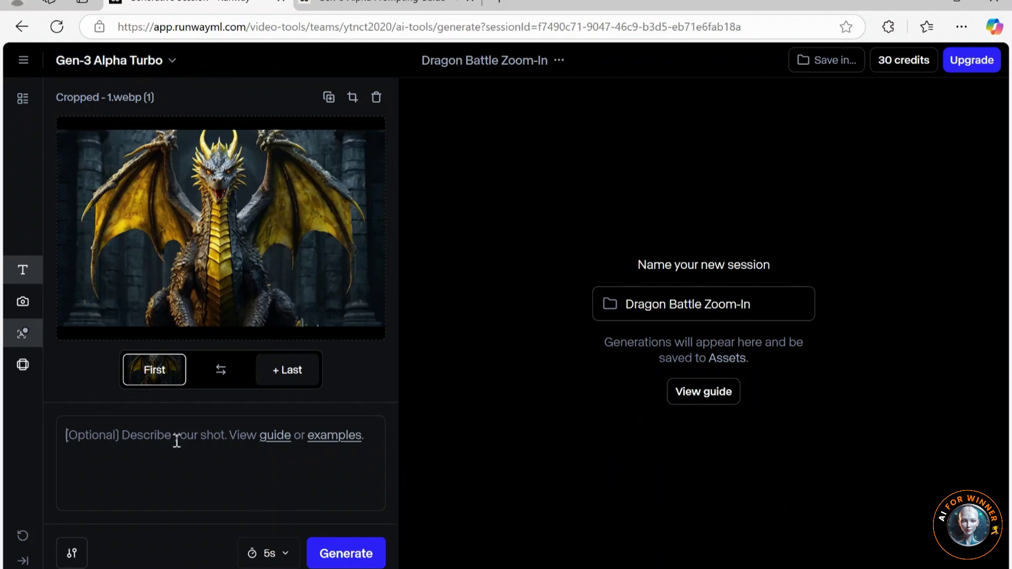
Enter a zooming-in prompt of the dragon breathing fire and flapping its wings, then generate.
click(152, 443)
text(Let's go with a camera movement: zooming in)
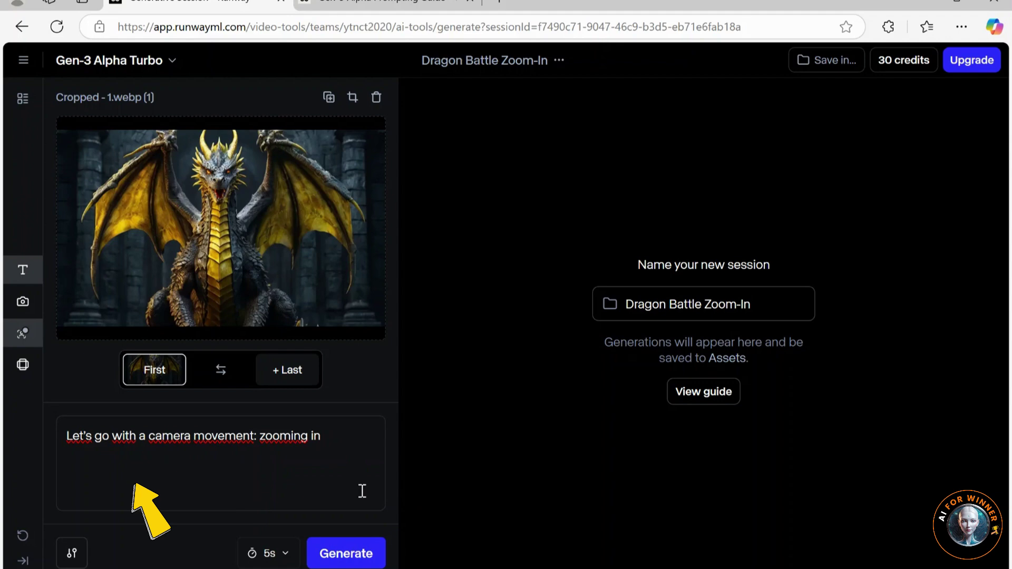
text(The dragon spewed a powerful stream of fire directly from its mouth, its two wings flapping forcefully, preparing for battle.)
drag(324, 435, 118, 493)
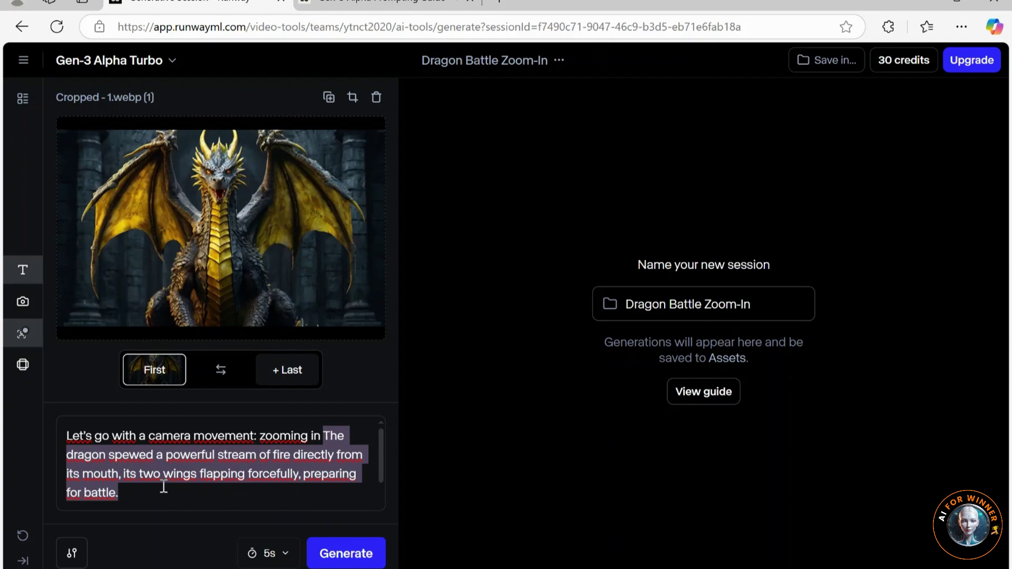
click(341, 559)
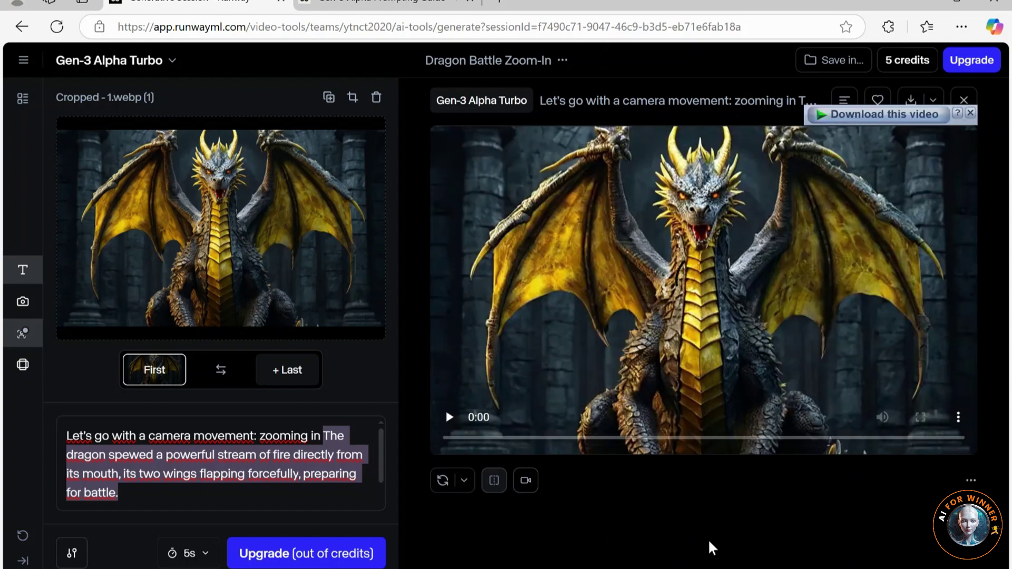
Dismiss the download popup and play the dragon's fire-breathing clip.
click(970, 114)
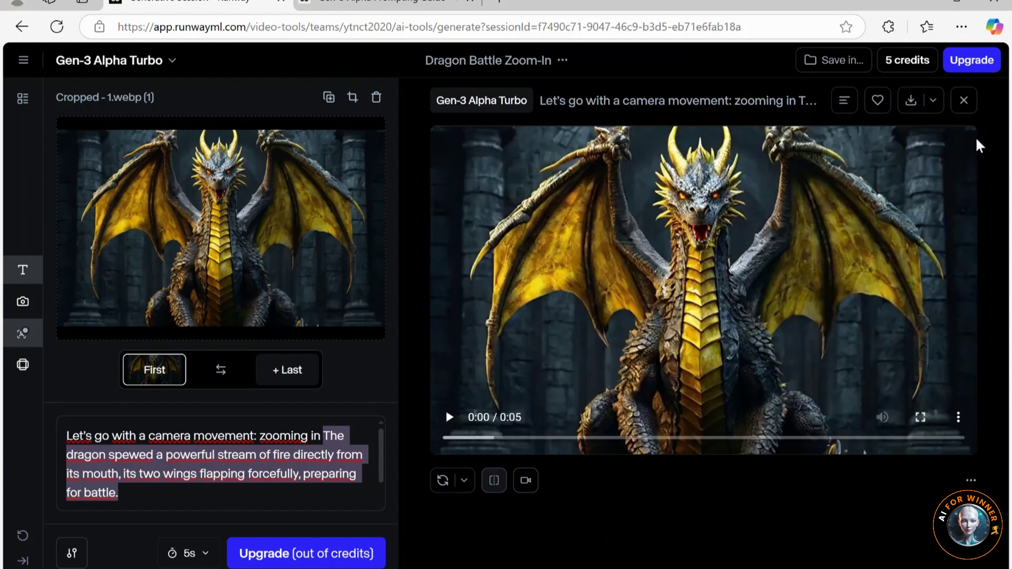
click(449, 417)
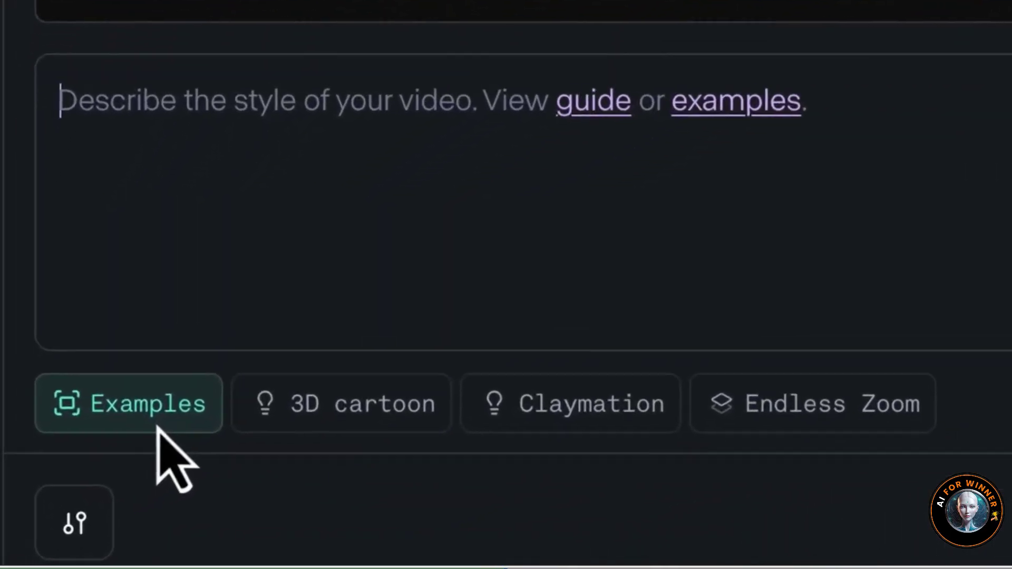
Apply the Dramatic example style, set structure transformation to 0.70, and enter 'a woman smiling'.
click(154, 424)
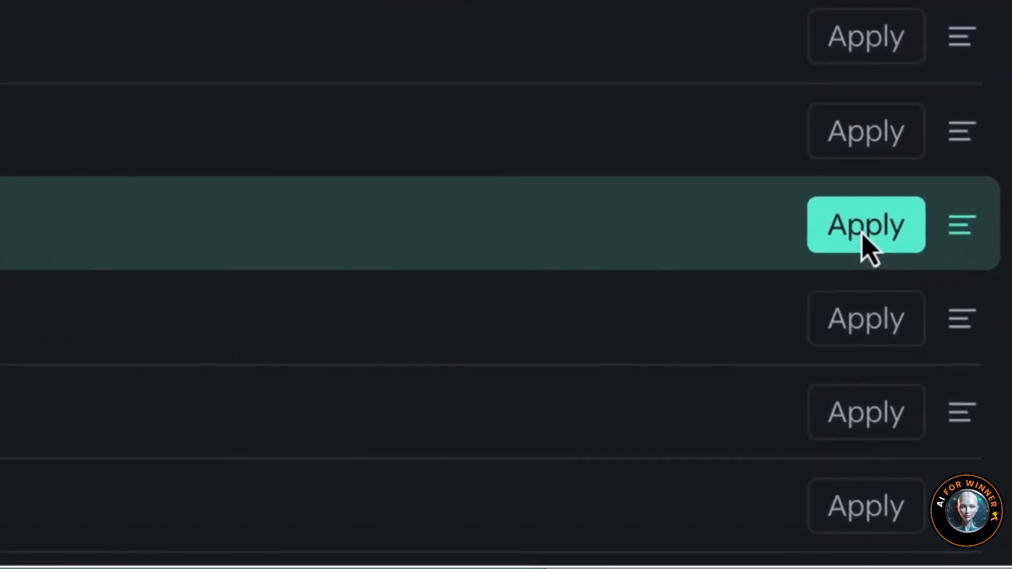
click(863, 235)
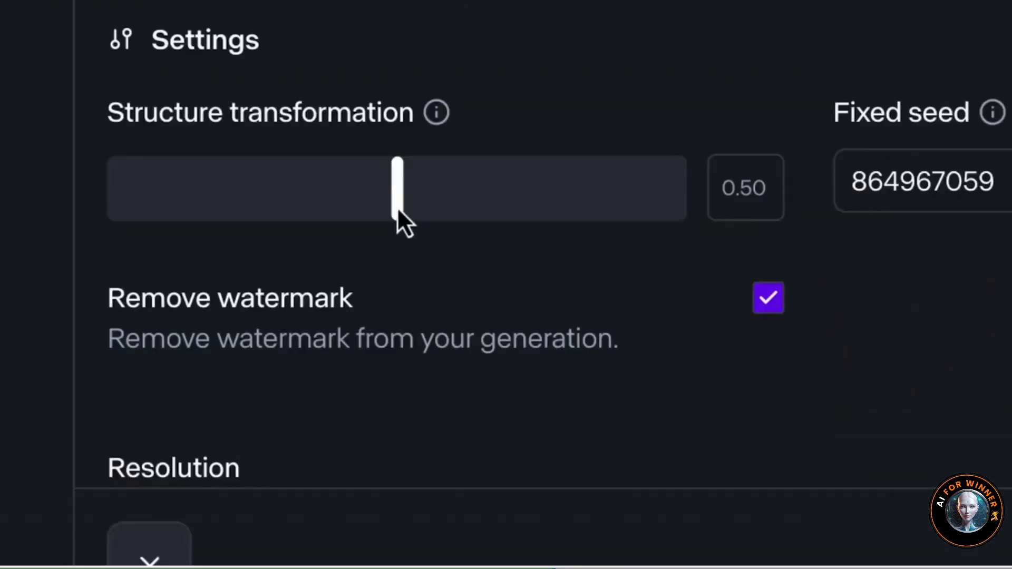
drag(397, 207, 512, 206)
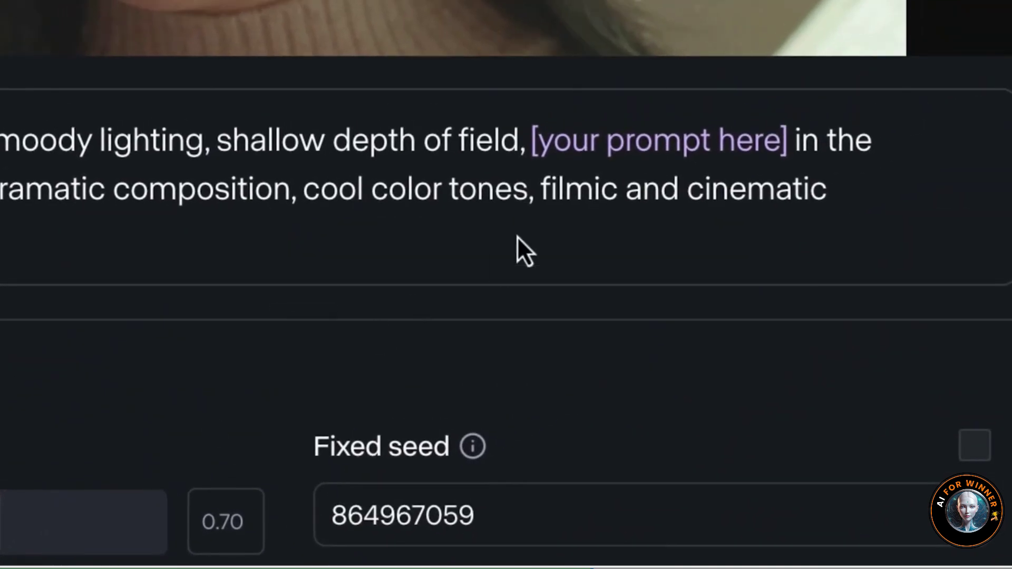
click(622, 145)
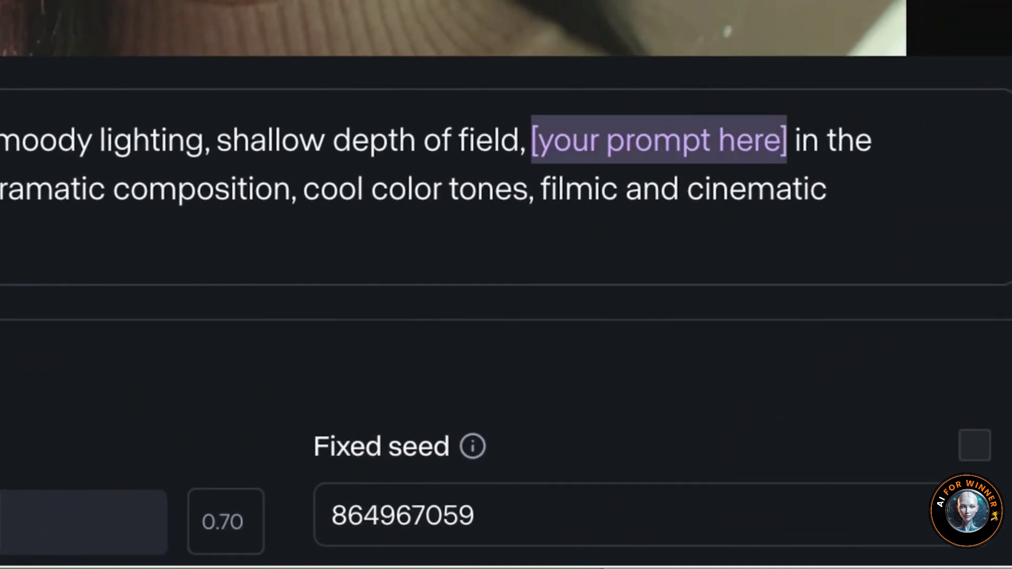
text(a woma)
text(n smiling)
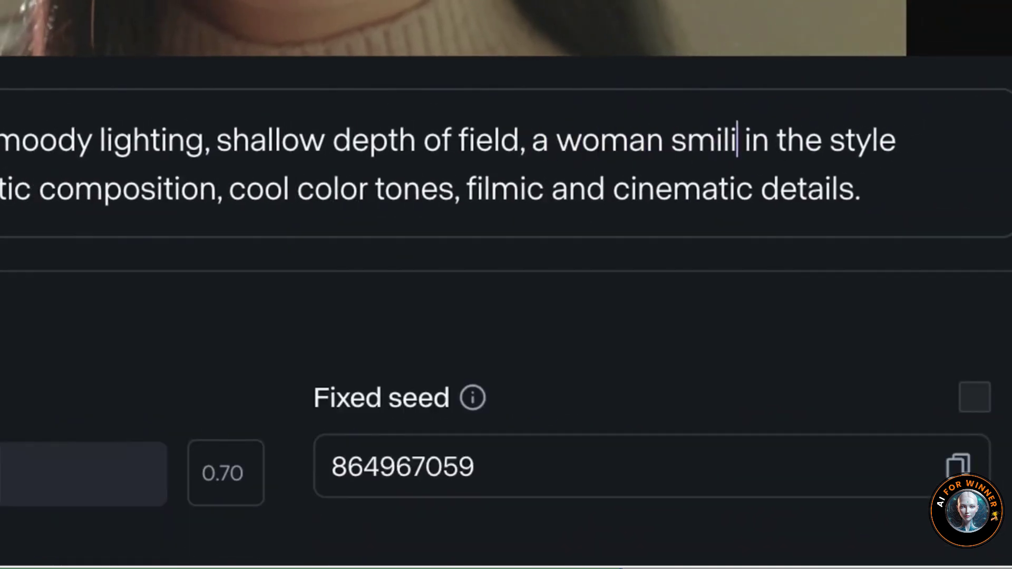